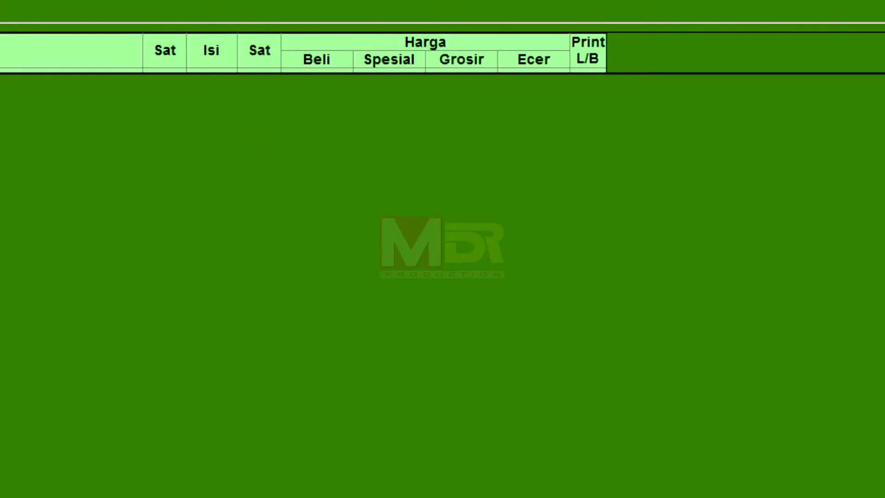
View the stock group lookup and a blank new stock form, closing both without saving
{"action": "left_click", "coordinate": [170, 67]}
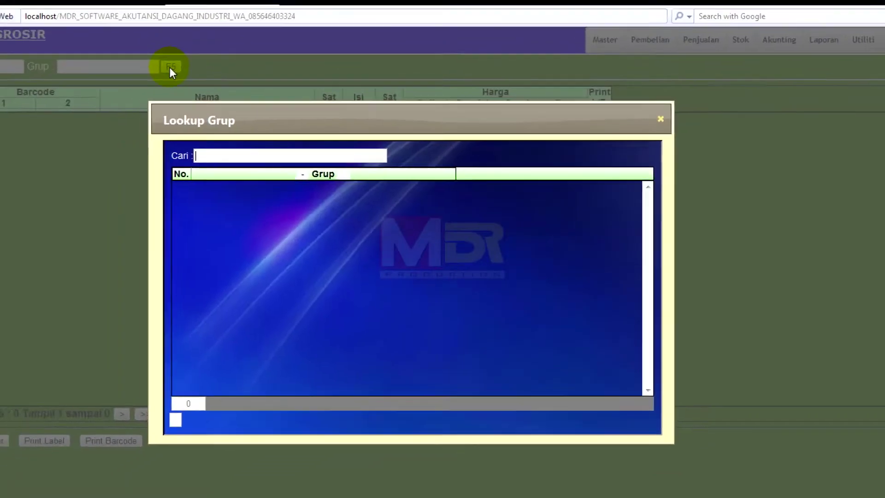
{"action": "left_click", "coordinate": [660, 119]}
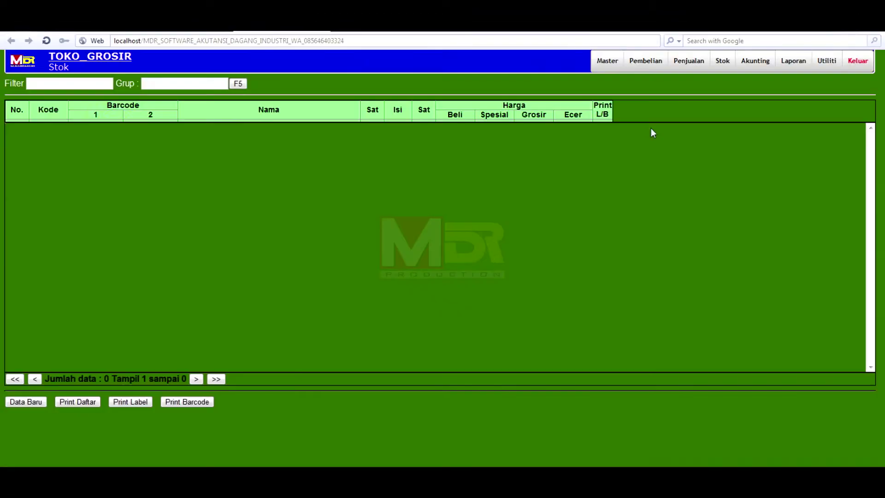
{"action": "left_click", "coordinate": [28, 406]}
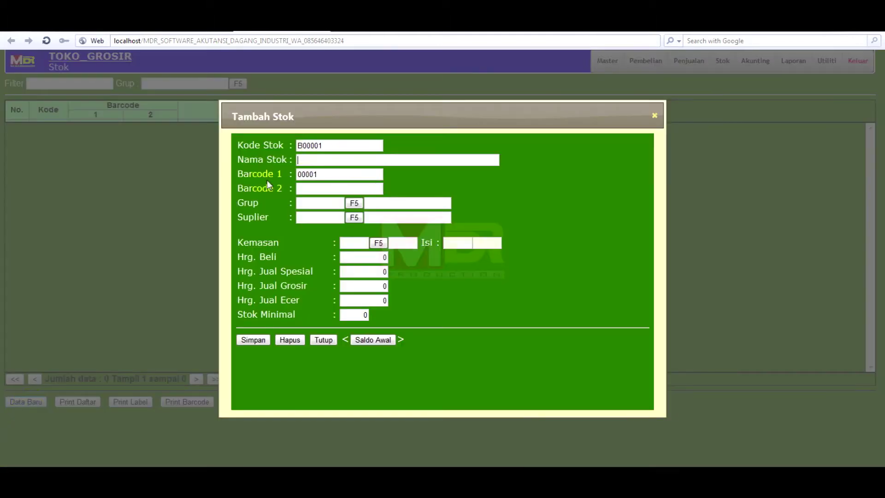
{"action": "left_click", "coordinate": [302, 164]}
{"action": "left_click", "coordinate": [654, 115]}
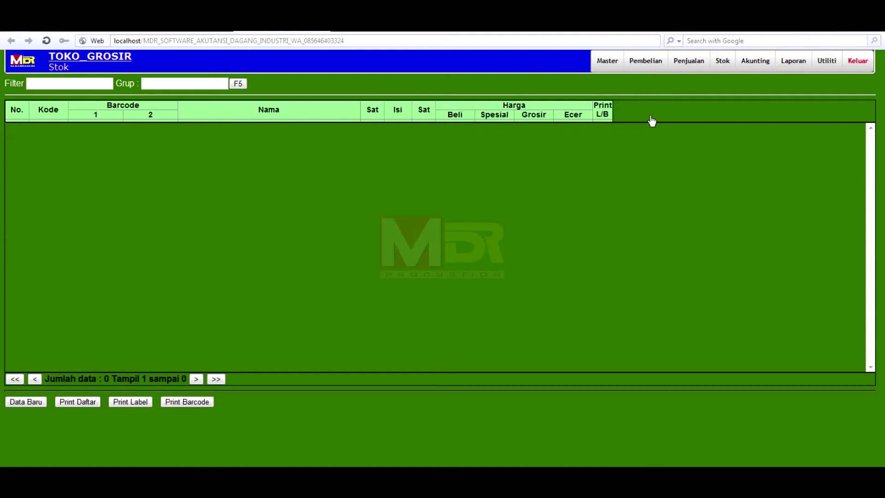
Bring up the Pembelian purchase form, view its supplier lookup, and select the code cell of the first item row
{"action": "mouse_move", "coordinate": [645, 62]}
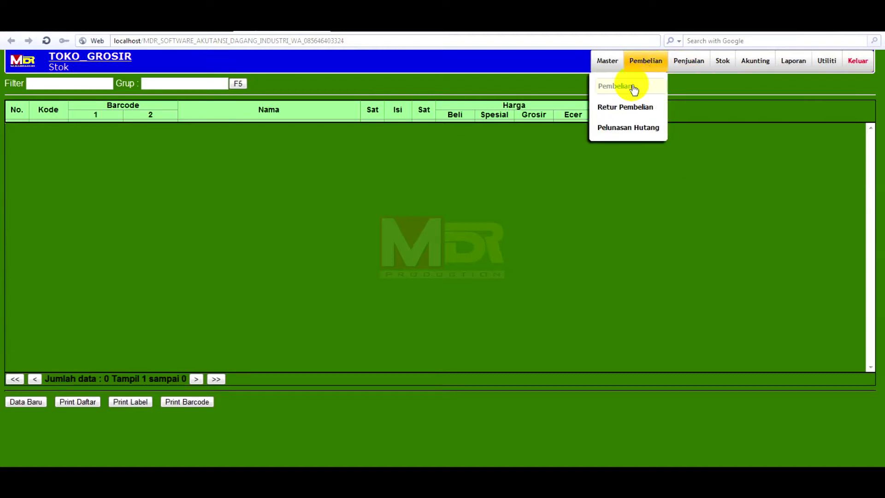
{"action": "left_click", "coordinate": [632, 86]}
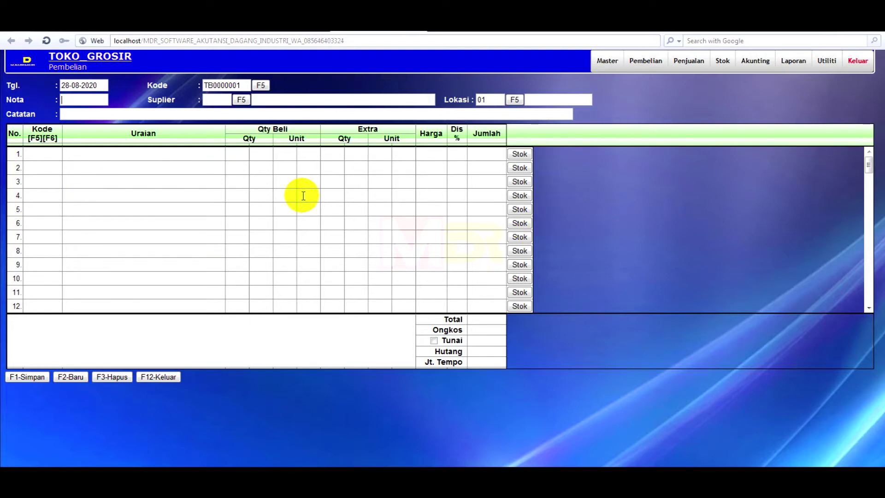
{"action": "left_click", "coordinate": [241, 100]}
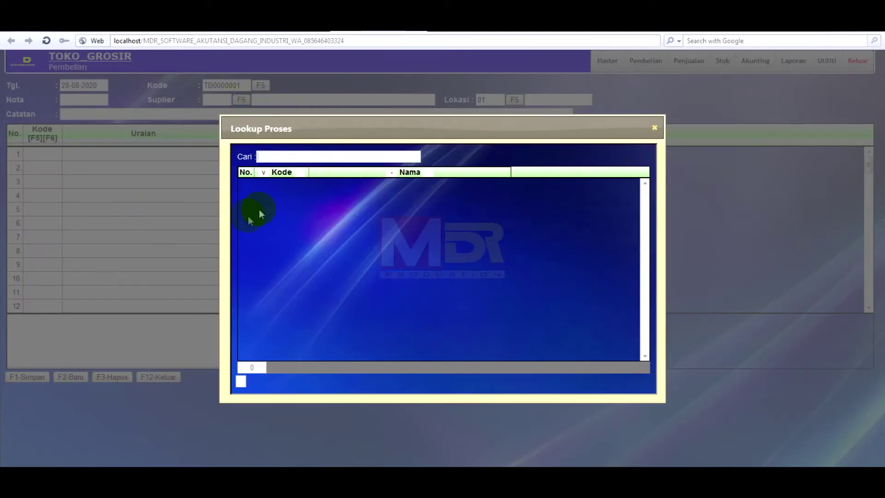
{"action": "left_click", "coordinate": [656, 132]}
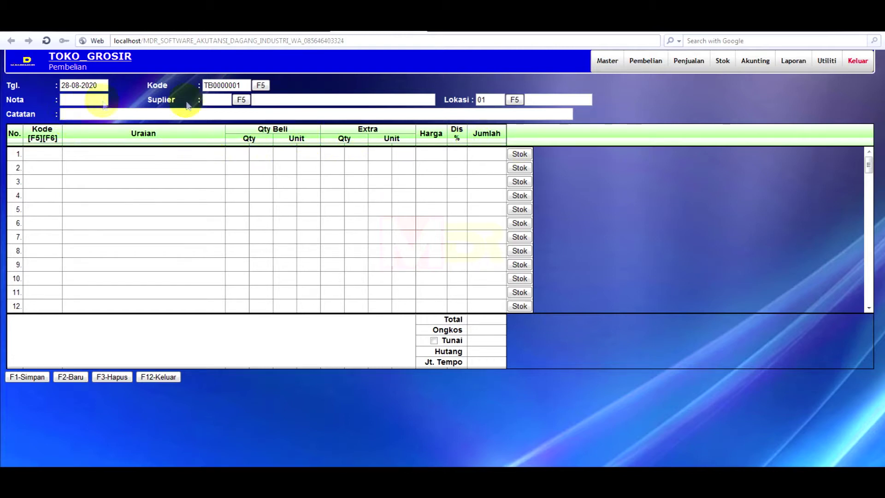
{"action": "left_click", "coordinate": [47, 154]}
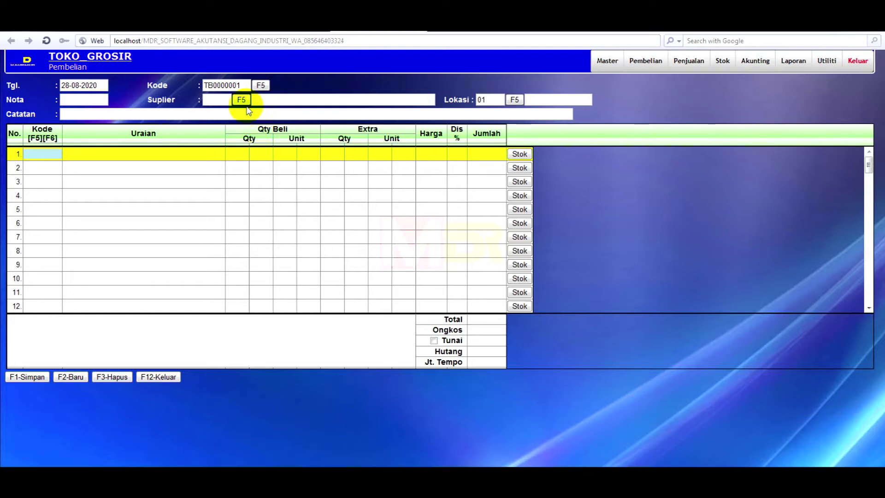
Add a supplier named Sampurna with the address Blitar to the supplier master list and save it
{"action": "left_click", "coordinate": [607, 61]}
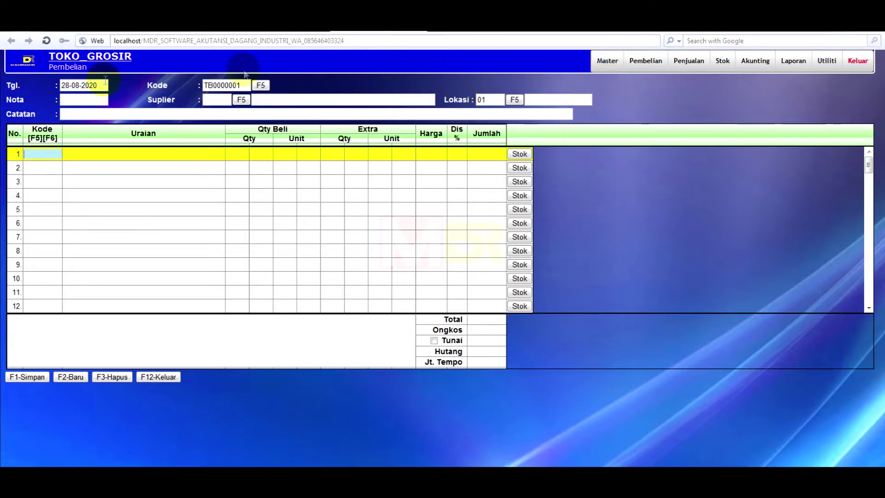
{"action": "mouse_move", "coordinate": [602, 73]}
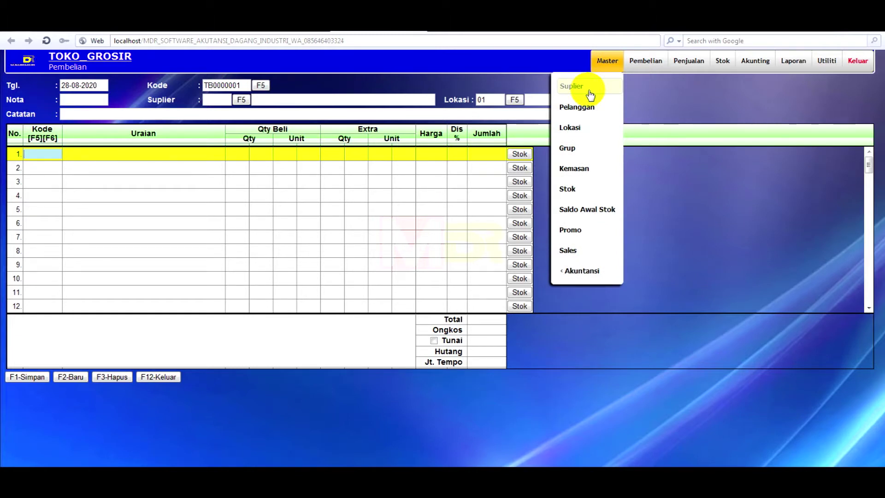
{"action": "left_click", "coordinate": [591, 95]}
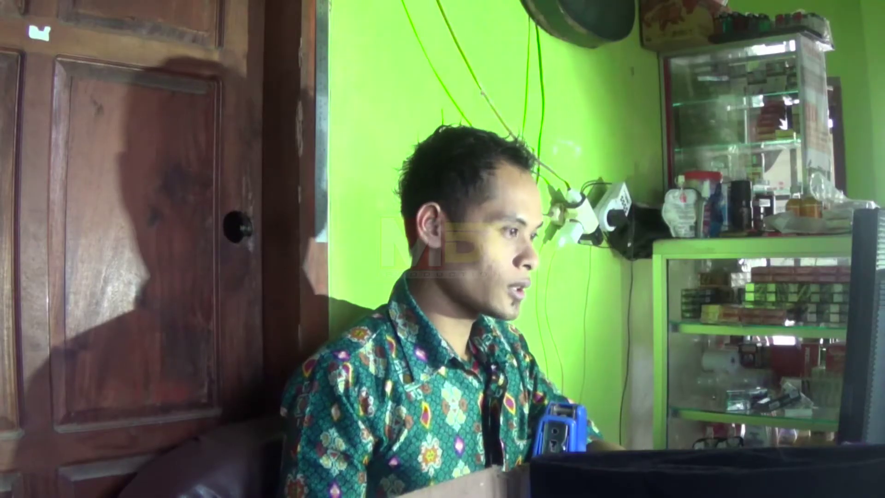
{"action": "left_click", "coordinate": [145, 450]}
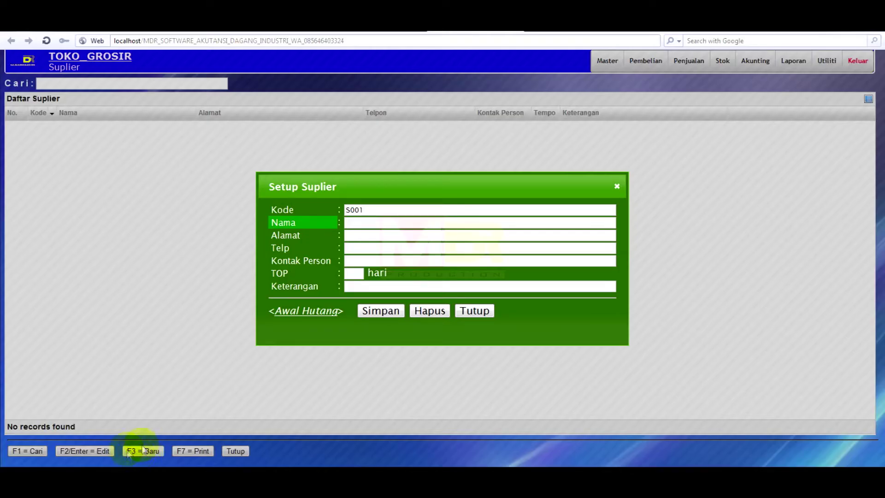
{"action": "left_click", "coordinate": [353, 225]}
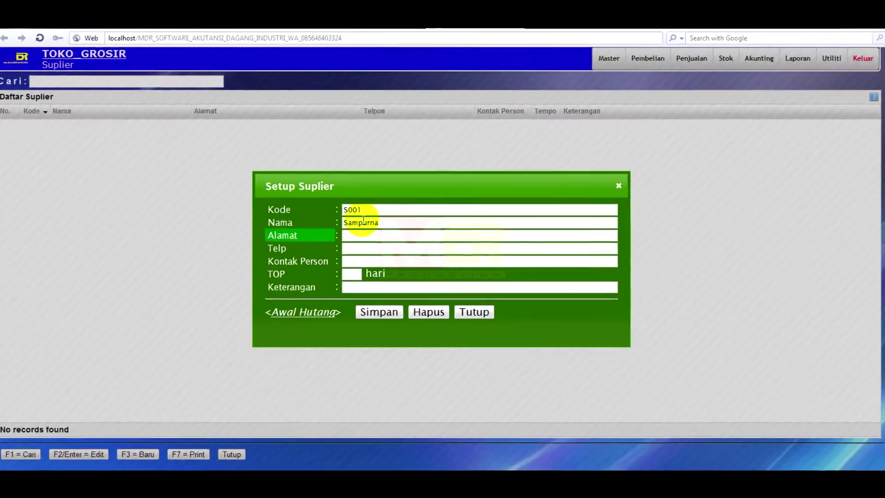
{"action": "type", "text": "Blitar"}
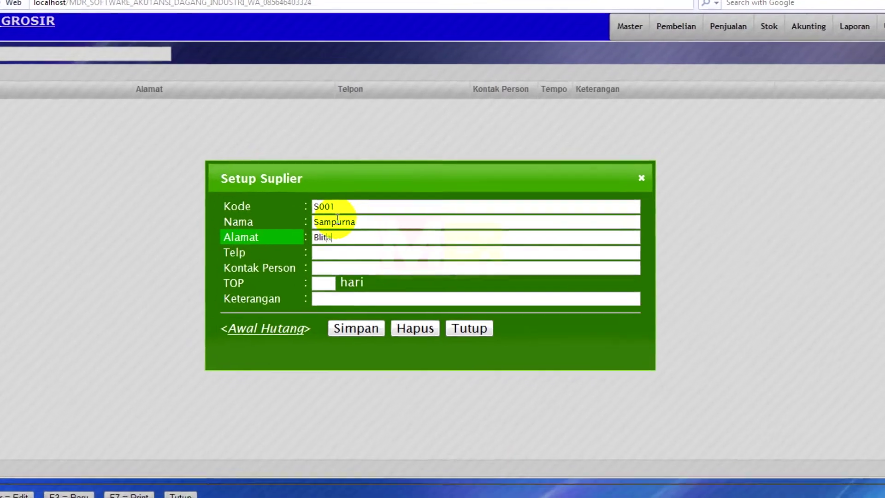
{"action": "key", "text": "Return"}
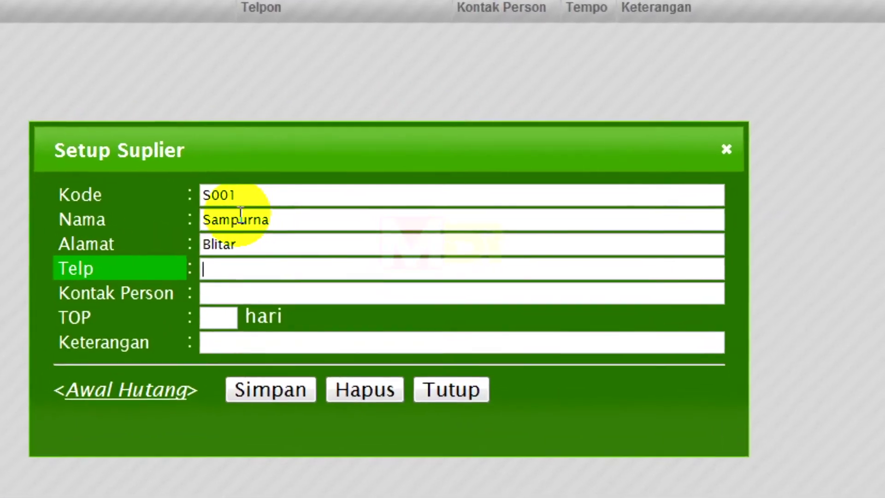
{"action": "key", "text": "Return"}
{"action": "key", "text": "Return"}
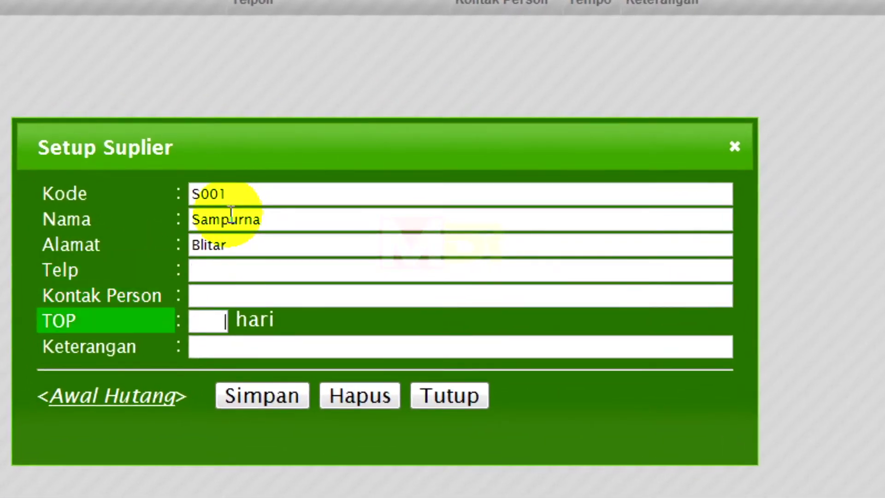
{"action": "left_click", "coordinate": [272, 391]}
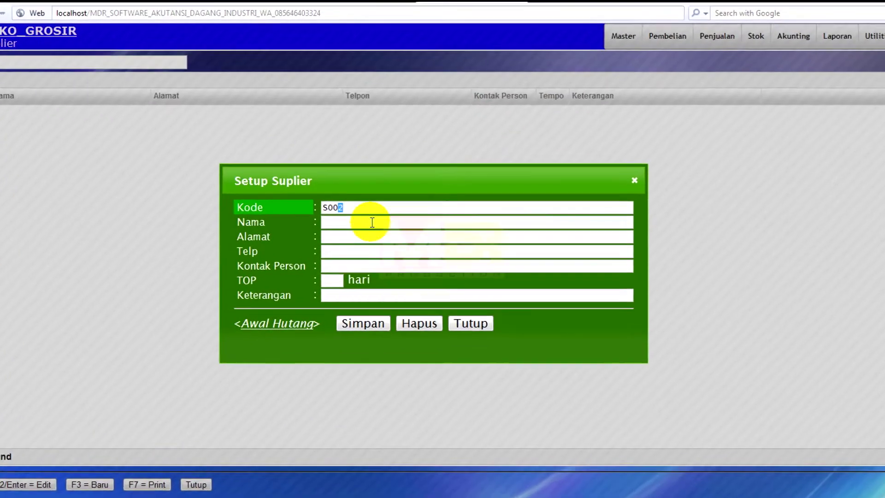
Add and save a second supplier named unilever, and close the supplier form
{"action": "left_click", "coordinate": [373, 223]}
{"action": "type", "text": "unil"}
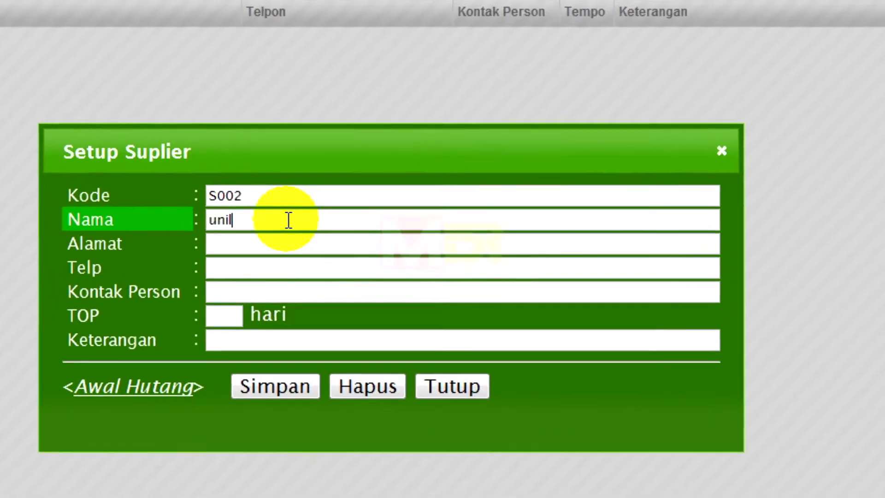
{"action": "type", "text": "ev"}
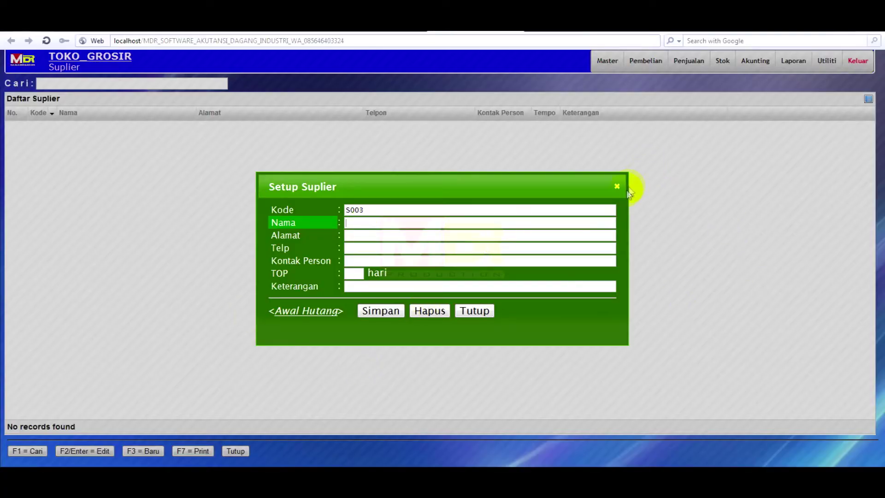
{"action": "left_click", "coordinate": [617, 186]}
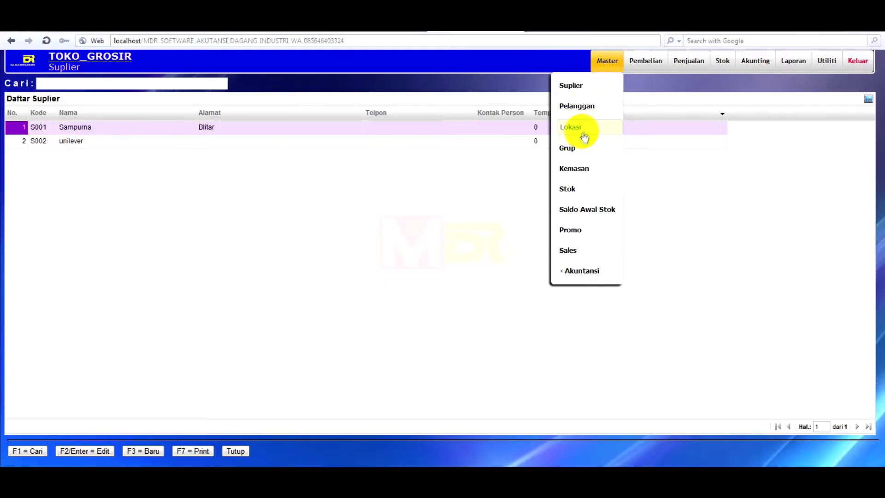
Create a packaging record in the Kemasan master with Slop as Sat 1 and pak as Sat 2, and save it
{"action": "left_click", "coordinate": [581, 174]}
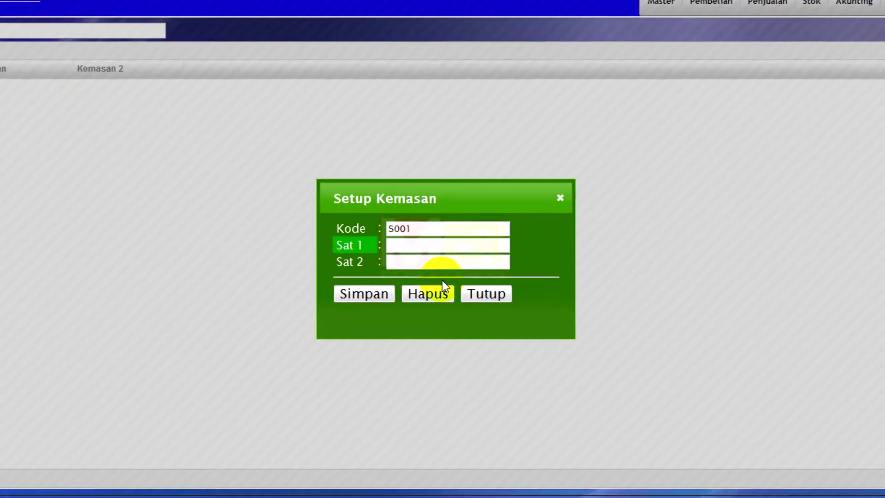
{"action": "type", "text": "S"}
{"action": "type", "text": "lop"}
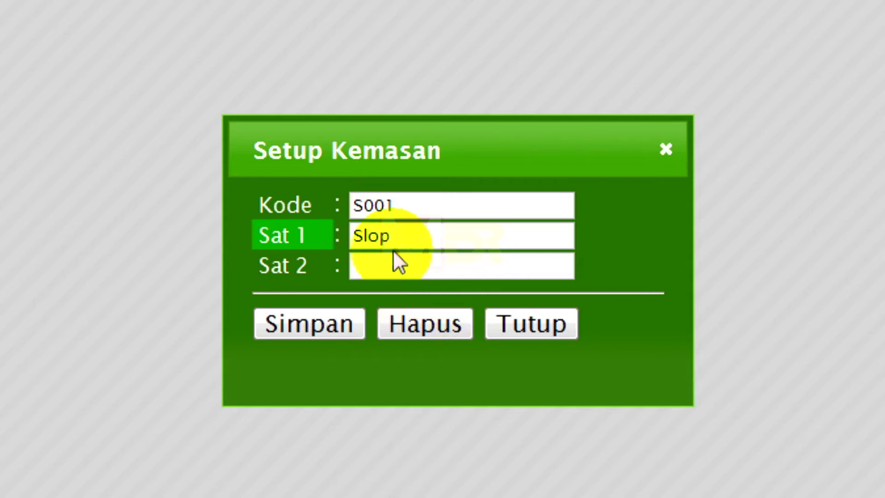
{"action": "left_click", "coordinate": [395, 263]}
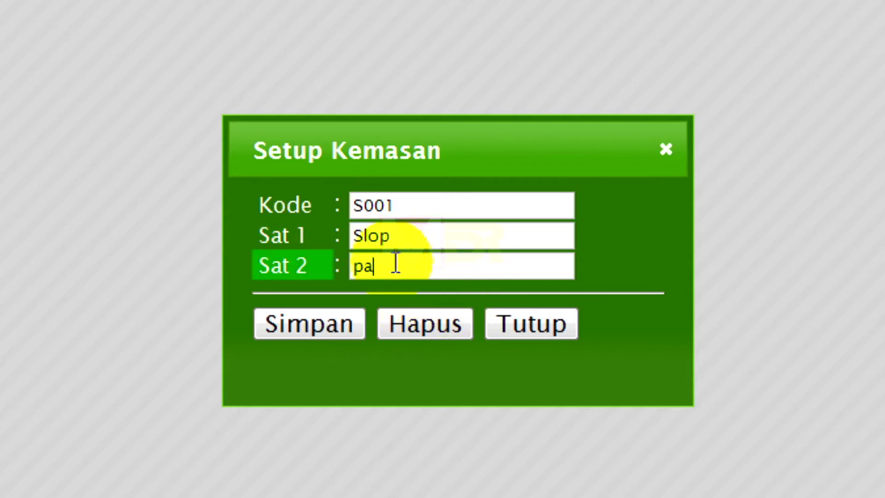
{"action": "type", "text": "pak"}
{"action": "left_click", "coordinate": [328, 324]}
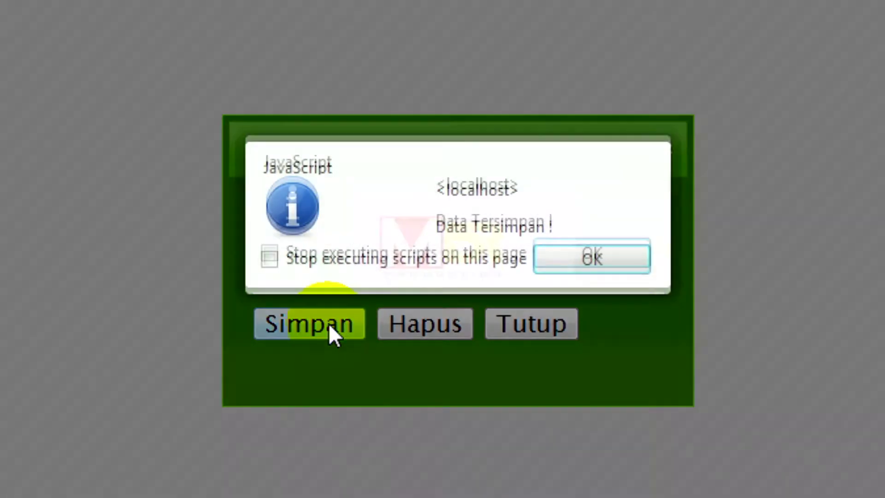
{"action": "left_click", "coordinate": [595, 259]}
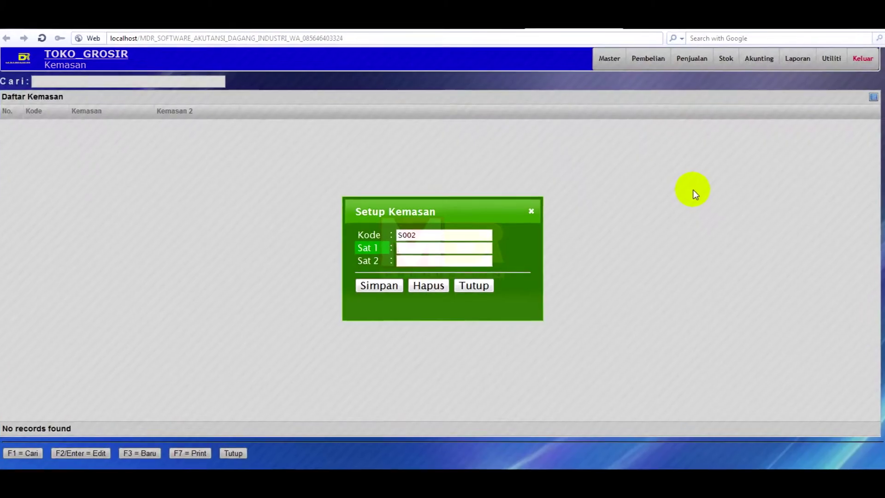
Add two packaging records, one with units Renteng and Pcs and one with units Lusin and Pcs
{"action": "type", "text": "Rent"}
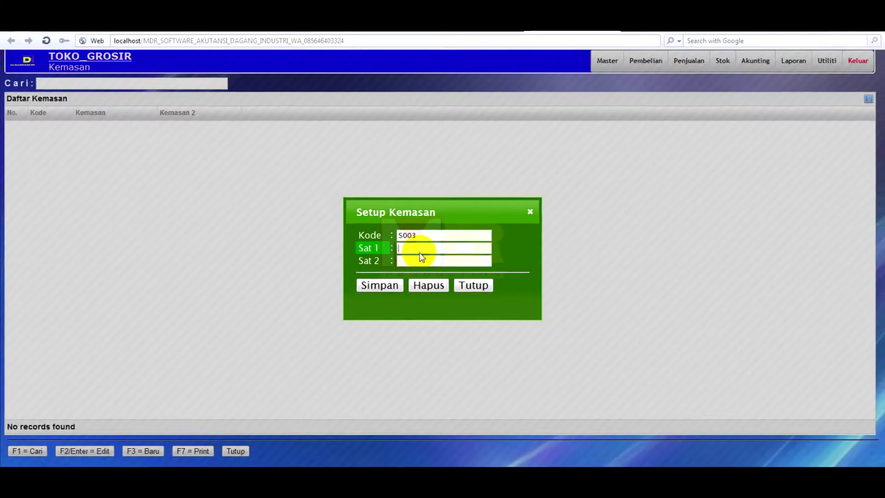
{"action": "type", "text": "Lus"}
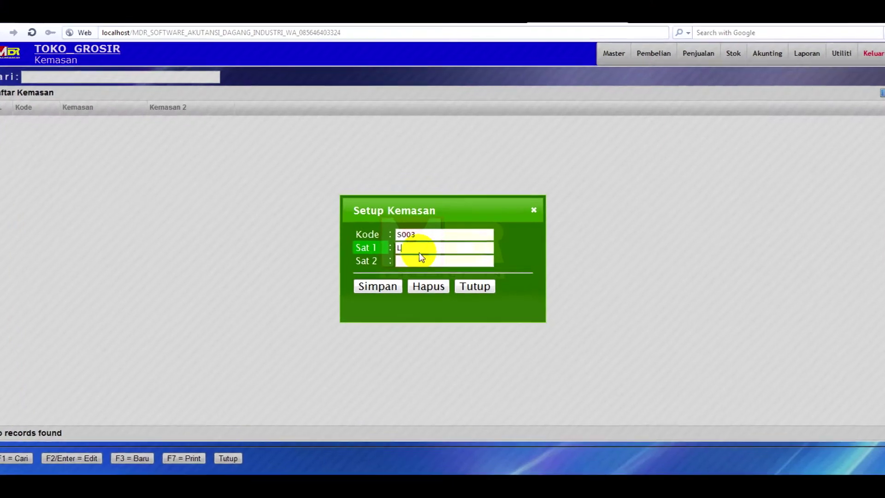
{"action": "type", "text": "in"}
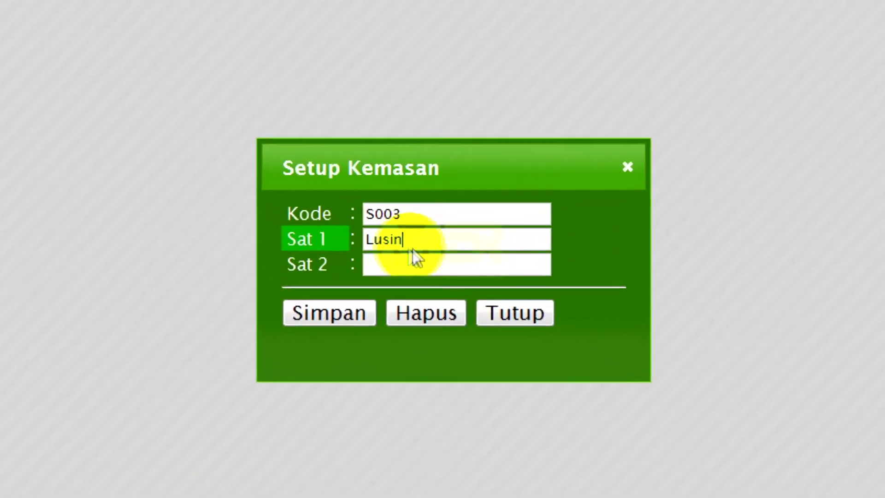
{"action": "left_click", "coordinate": [413, 265]}
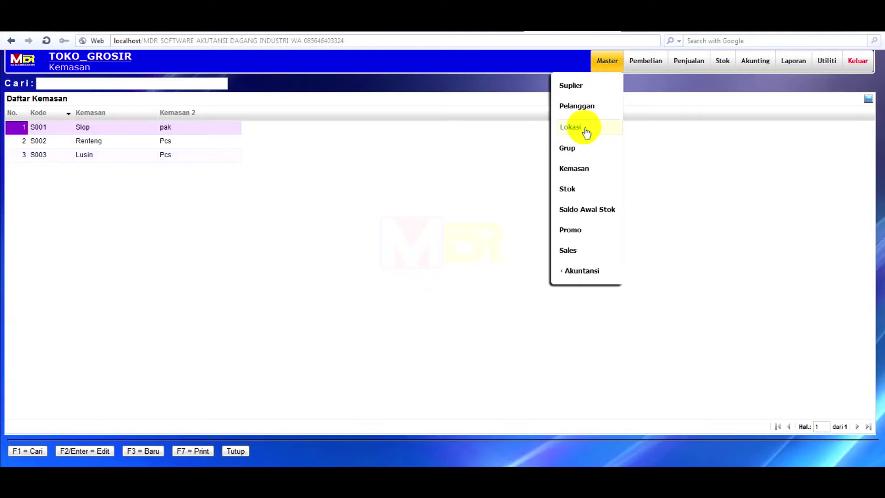
Add the locations Toko, described as siap jual, and Gudang, described as Setok barang, to the Lokasi master
{"action": "left_click", "coordinate": [585, 132]}
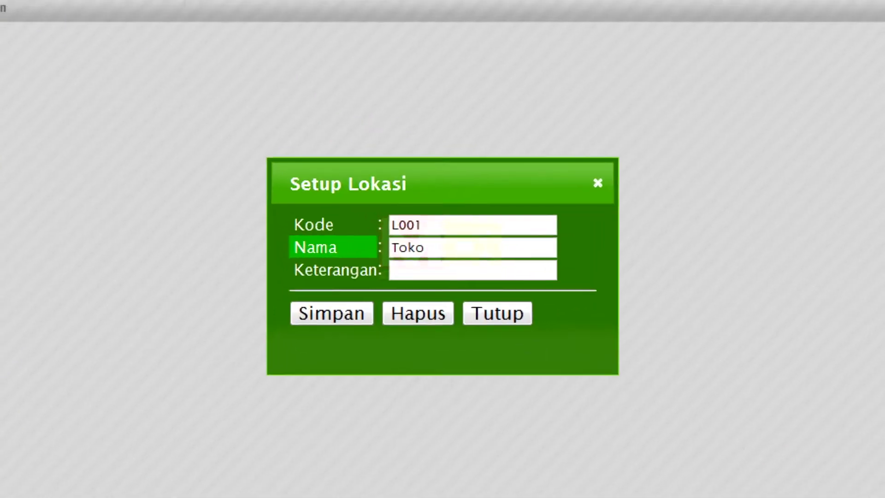
{"action": "left_click", "coordinate": [472, 269]}
{"action": "type", "text": "si"}
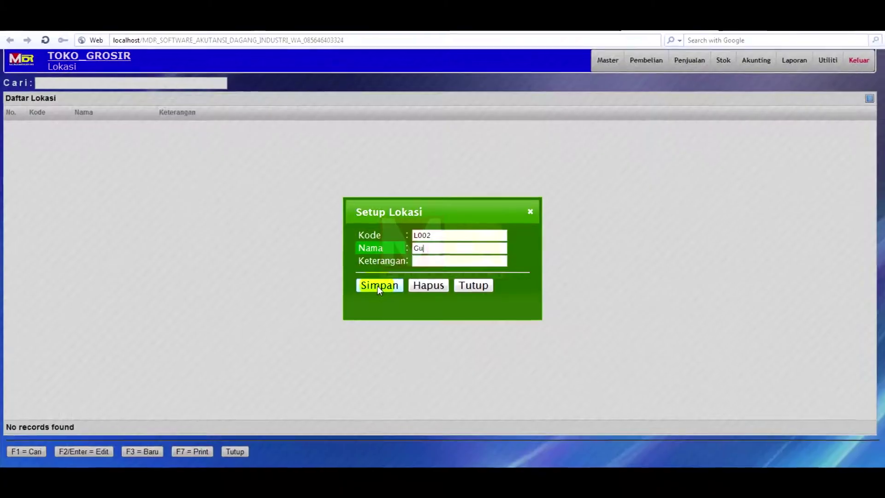
{"action": "type", "text": "dang"}
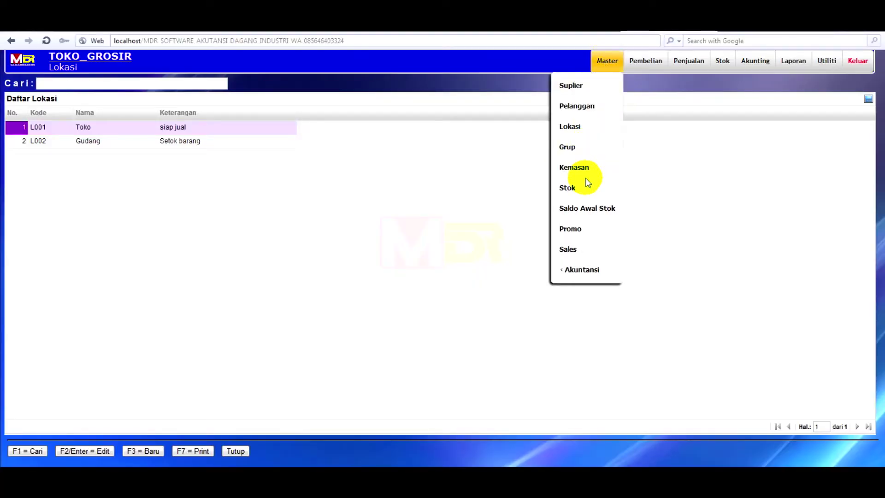
Return to the Pembelian purchase form, enter the note number, and choose Sampurna as the supplier
{"action": "left_click", "coordinate": [580, 245]}
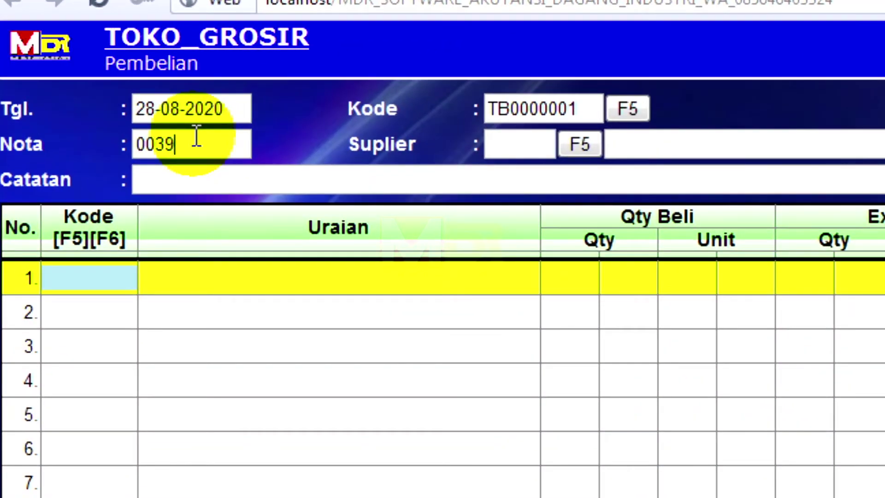
{"action": "left_click", "coordinate": [571, 141]}
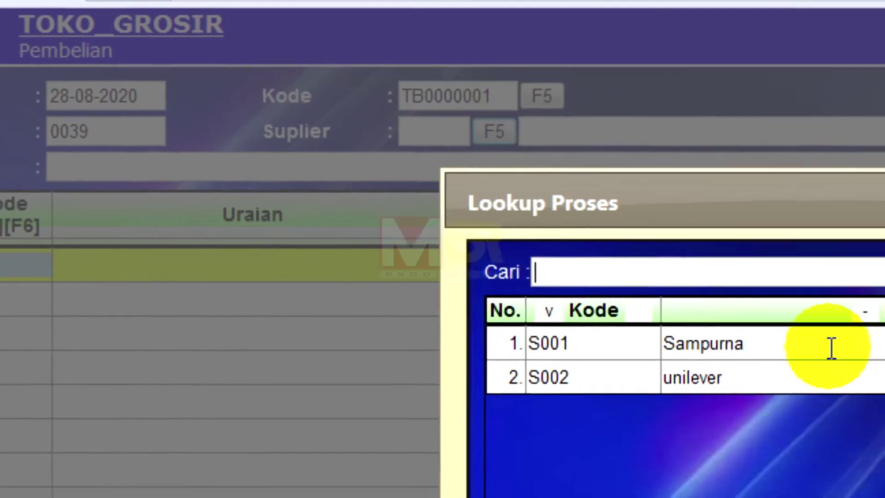
{"action": "left_click", "coordinate": [884, 356]}
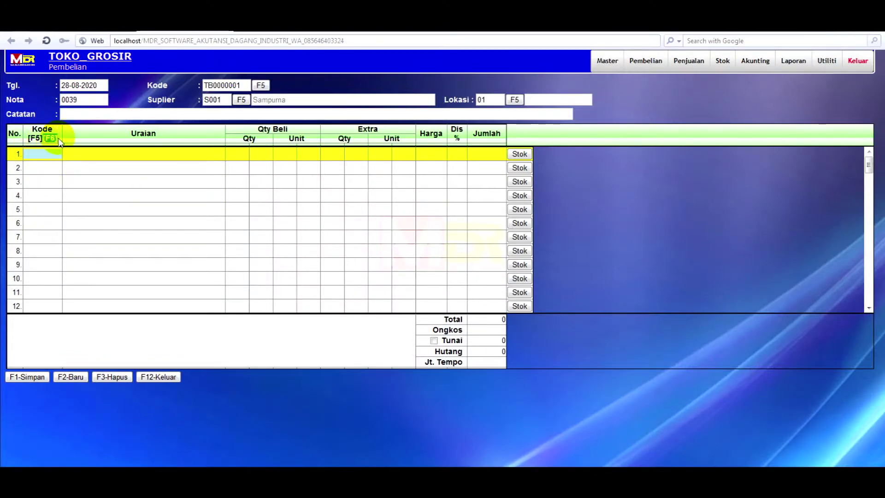
Open a new stock form from the code cell of the first purchase row
{"action": "key", "text": "F6"}
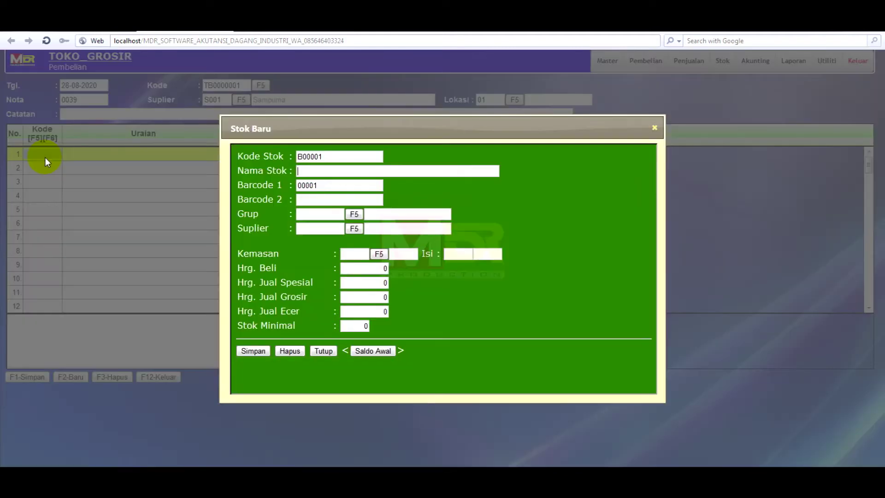